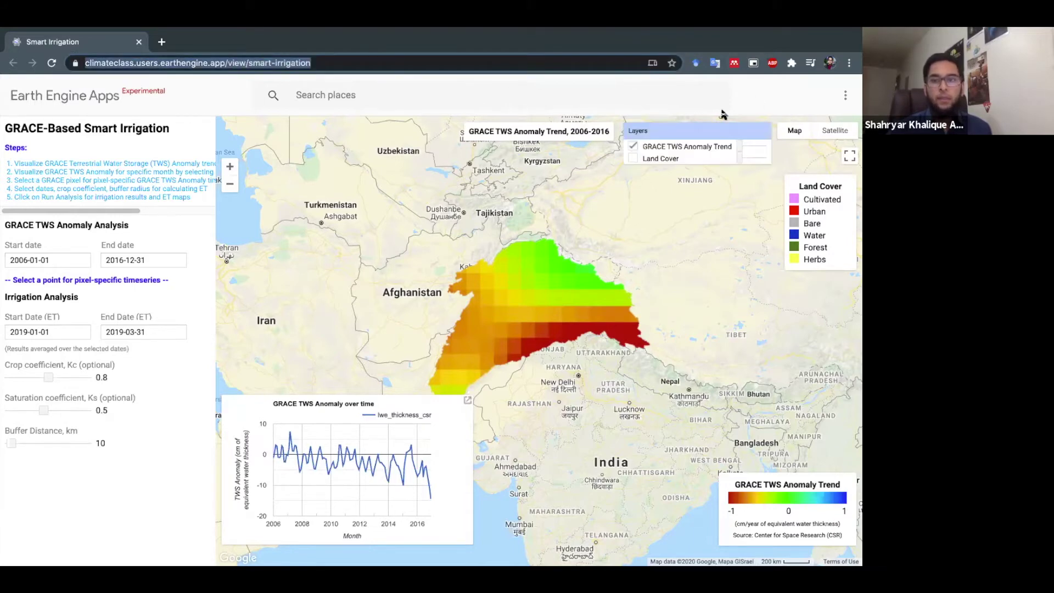
pyautogui.click(752, 104)
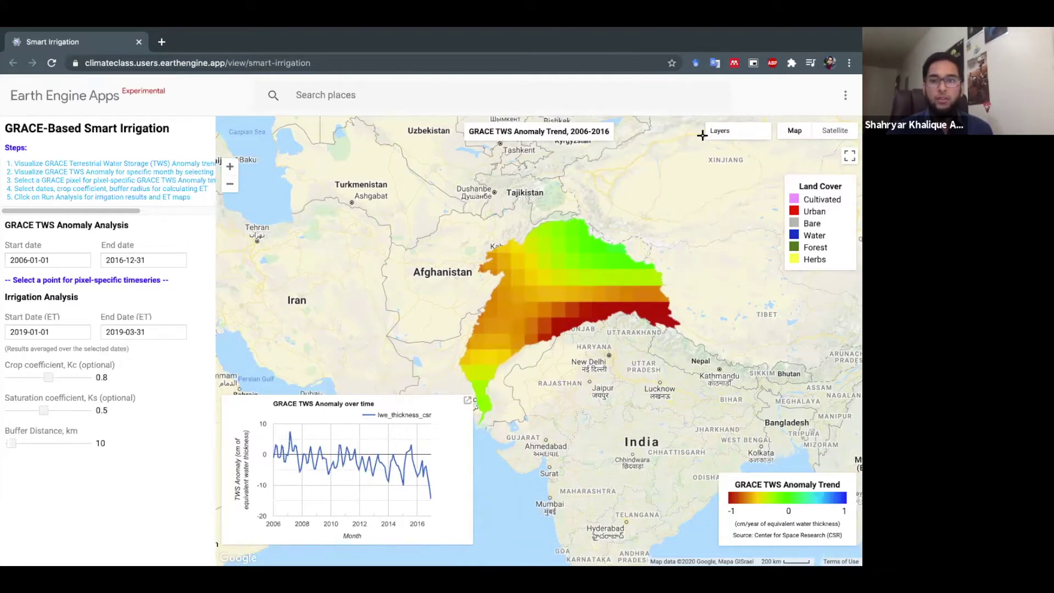
pyautogui.moveTo(742, 134)
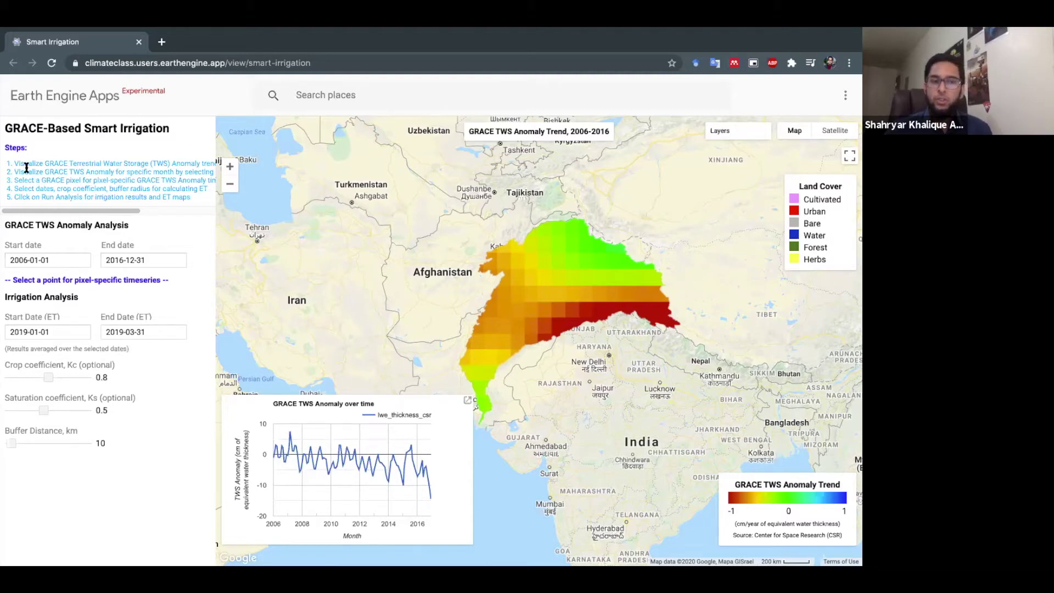
pyautogui.moveTo(94, 212)
pyautogui.mouseDown()
pyautogui.moveTo(154, 217)
pyautogui.moveTo(76, 220)
pyautogui.mouseUp()
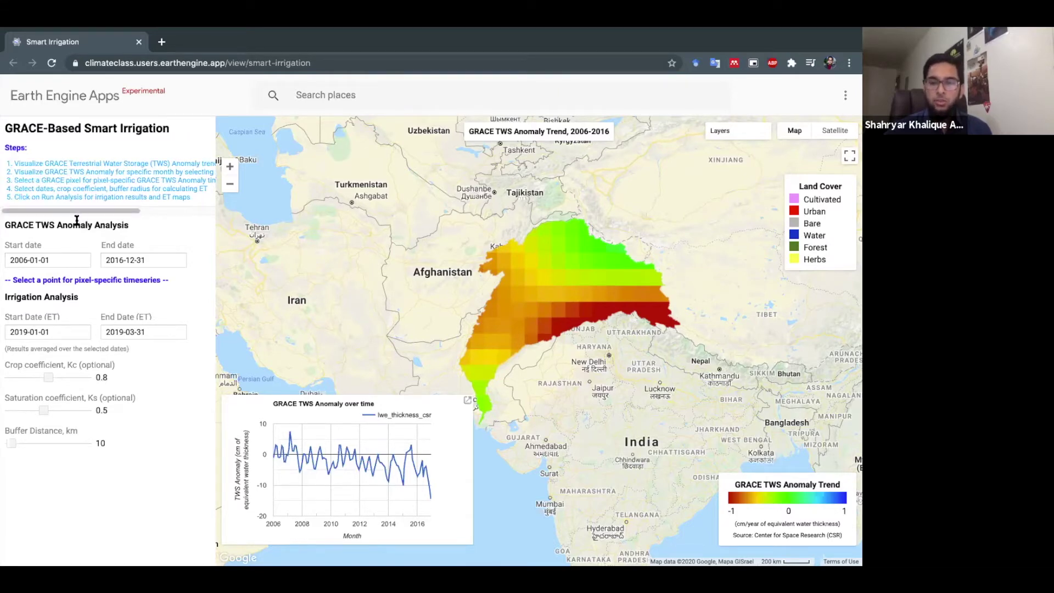
# Step: Set the start date of the GRACE TWS anomaly analysis to 2008-01-01 and update the trend map and chart
pyautogui.click(25, 259)
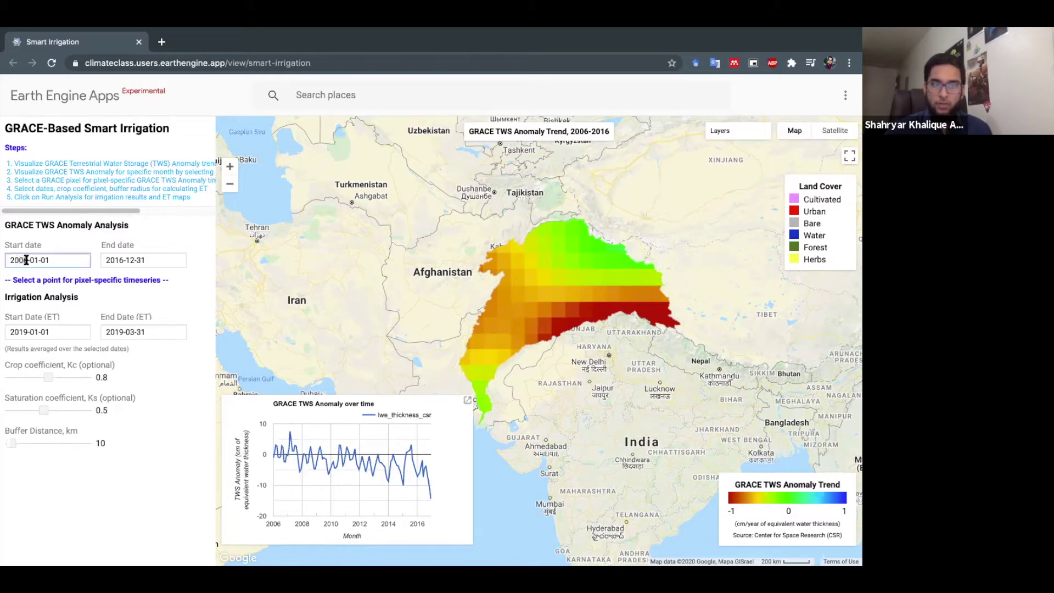
pyautogui.press('BackSpace')
pyautogui.write('8')
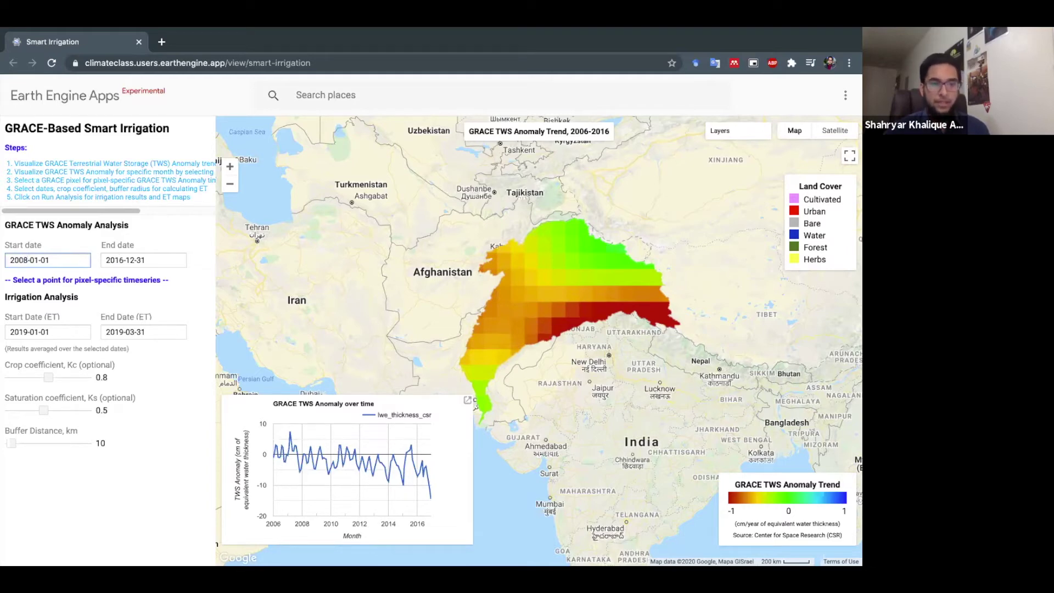
pyautogui.press('Return')
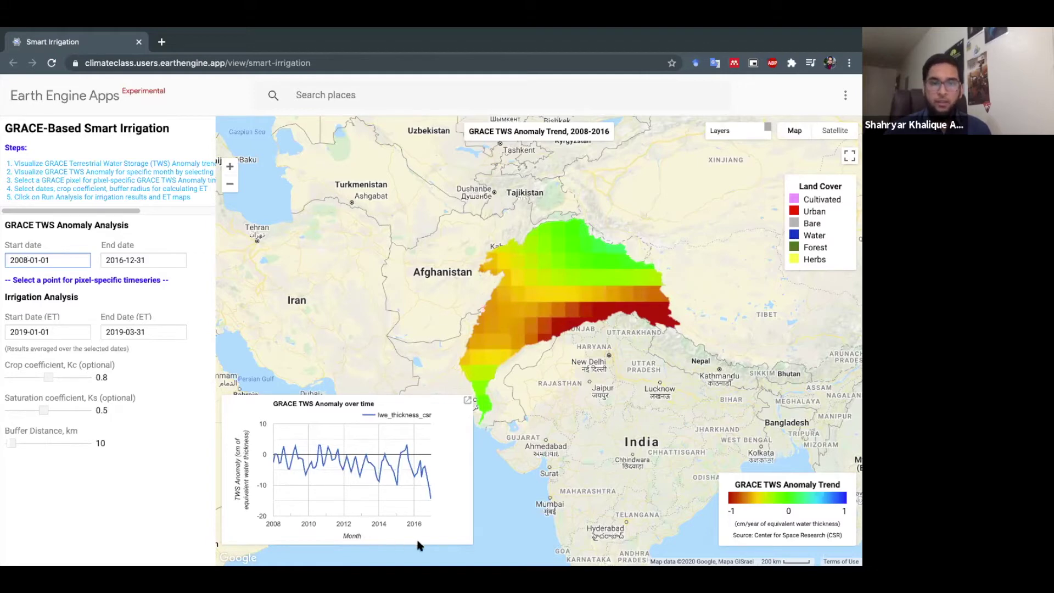
# Step: Display the GRACE TWS anomaly map for January 2014 by picking that month's point on the time series chart
pyautogui.click(315, 490)
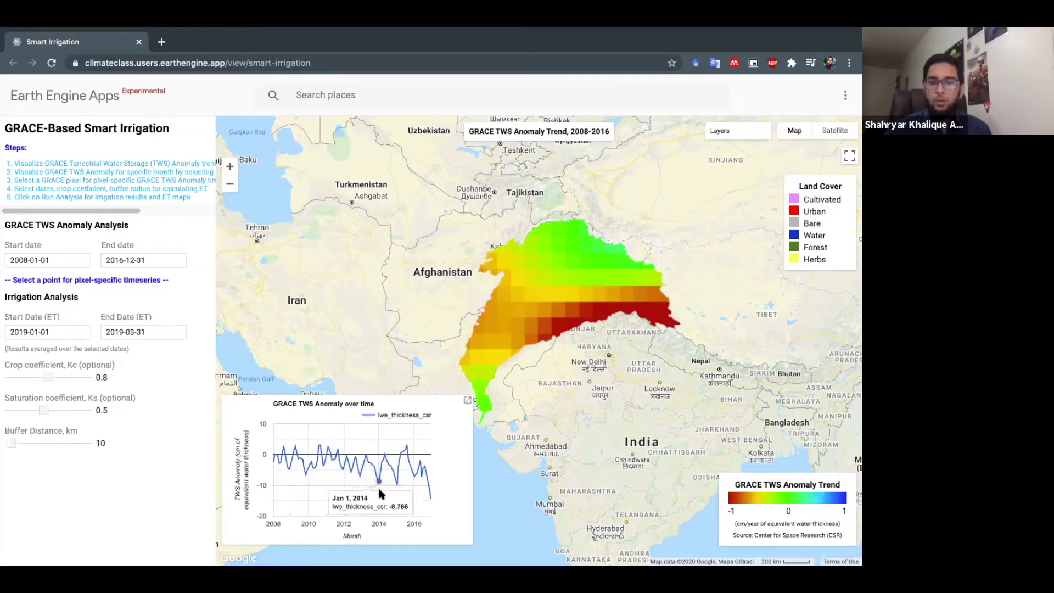
pyautogui.moveTo(379, 488)
pyautogui.click(378, 483)
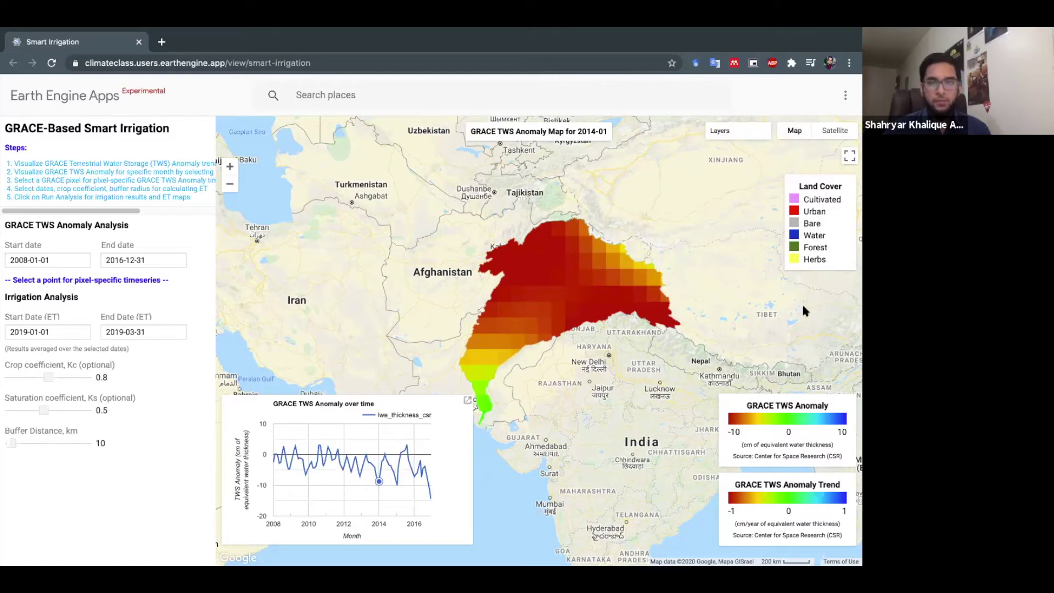
pyautogui.moveTo(716, 131)
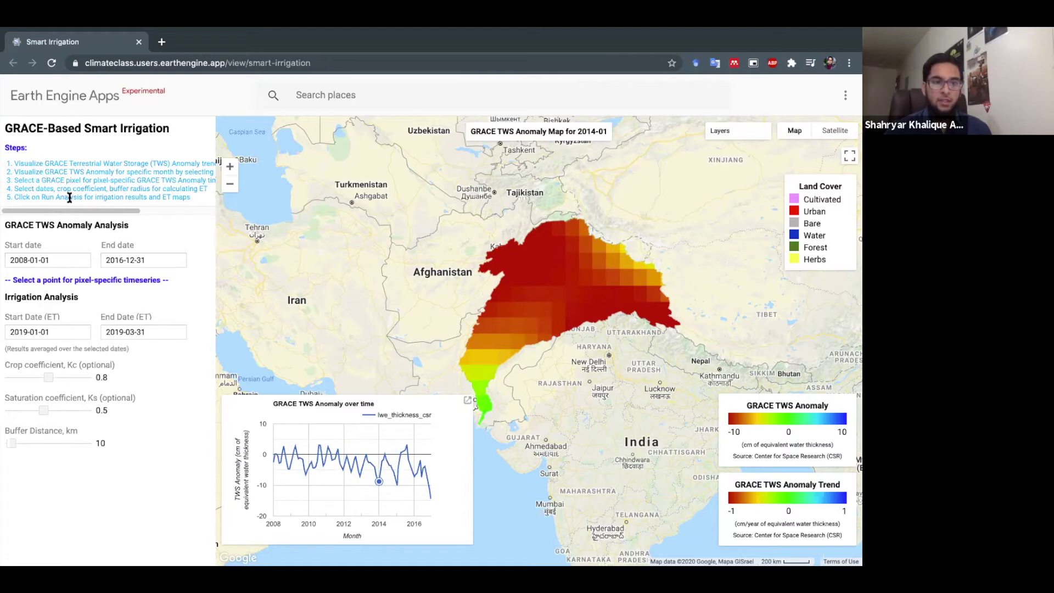
# Step: Select the GRACE pixel at about 30.6°N, 72.5°E on the map to chart its own TWS anomaly time series
pyautogui.moveTo(72, 212)
pyautogui.mouseDown()
pyautogui.moveTo(134, 222)
pyautogui.moveTo(76, 226)
pyautogui.mouseUp()
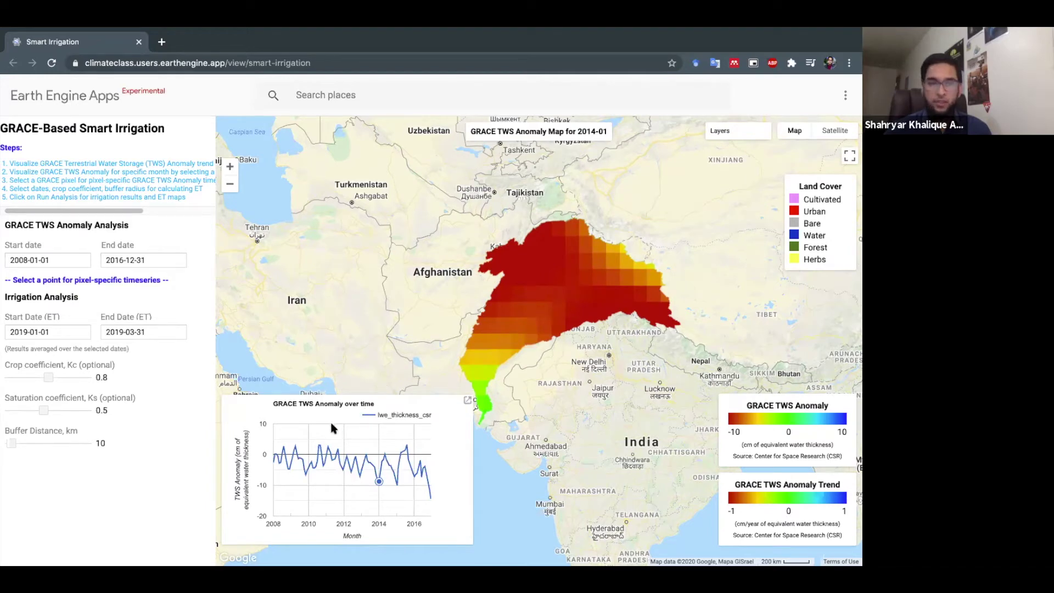
pyautogui.click(544, 324)
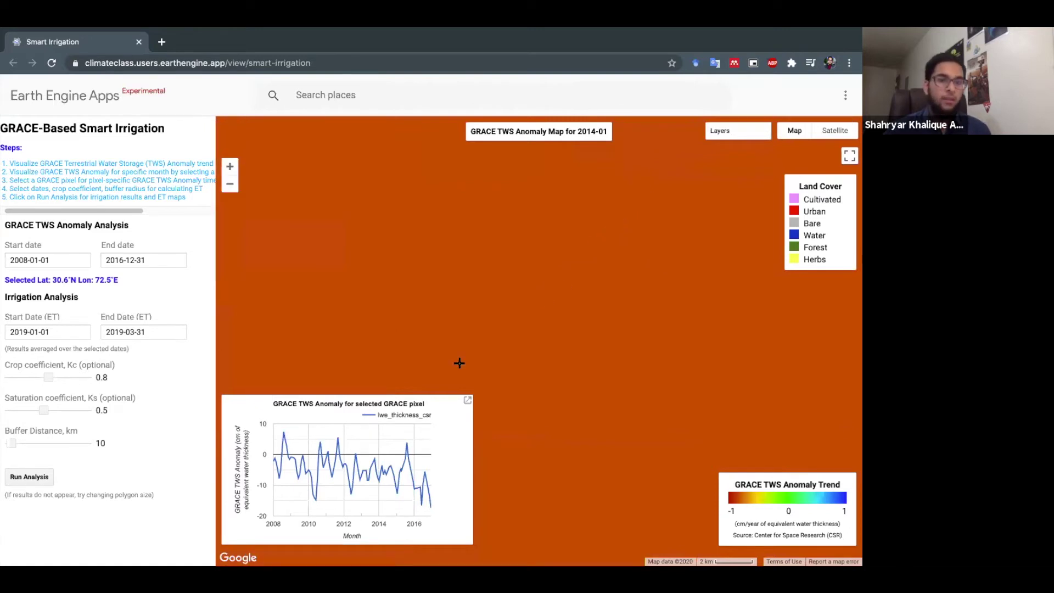
pyautogui.moveTo(277, 456)
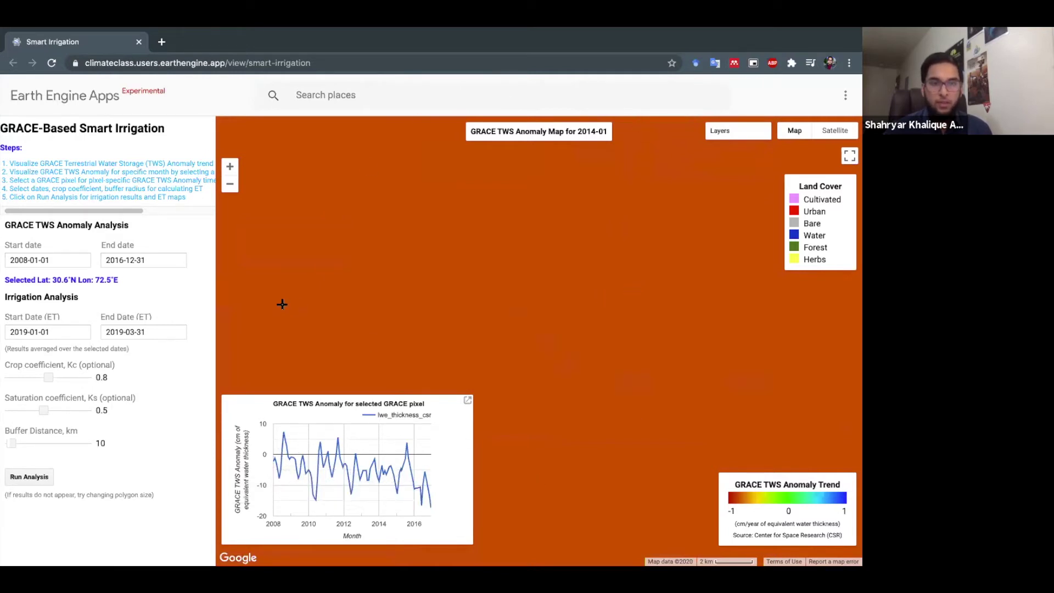
# Step: Review the listed analysis steps and run the irrigation analysis for the selected point with the preset dates, coefficients and 10 km buffer
pyautogui.hscroll(-1, 93, 214)
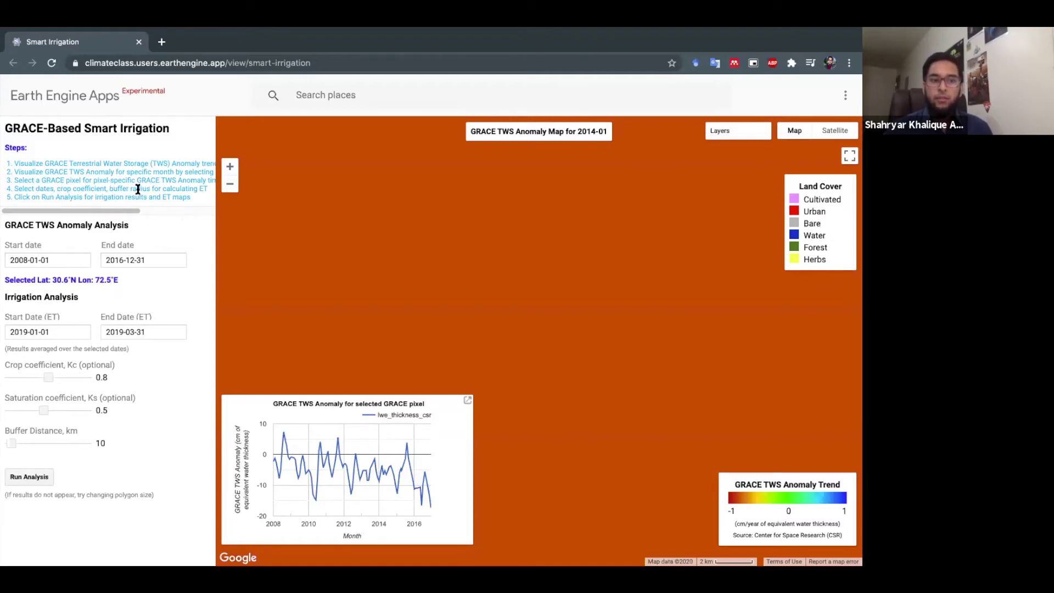
pyautogui.moveTo(129, 211); pyautogui.dragTo(147, 215)
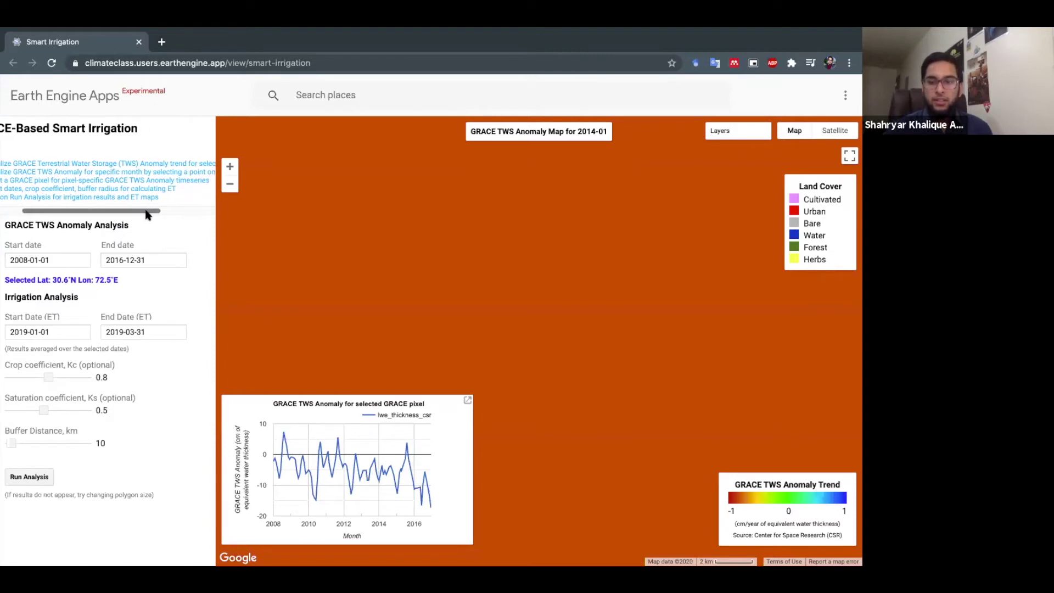
pyautogui.moveTo(147, 214); pyautogui.dragTo(27, 212)
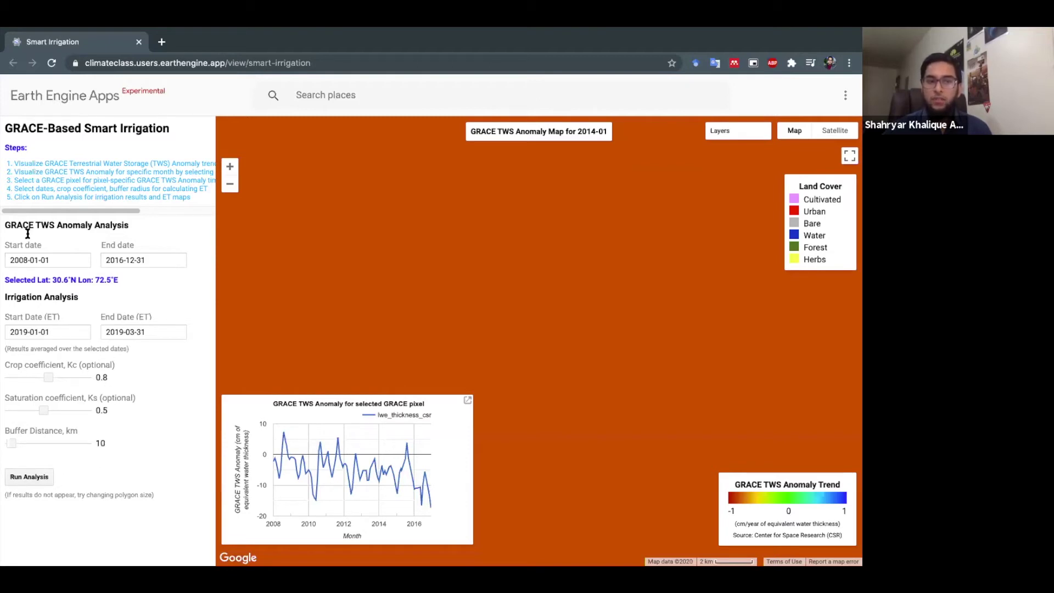
pyautogui.click(25, 479)
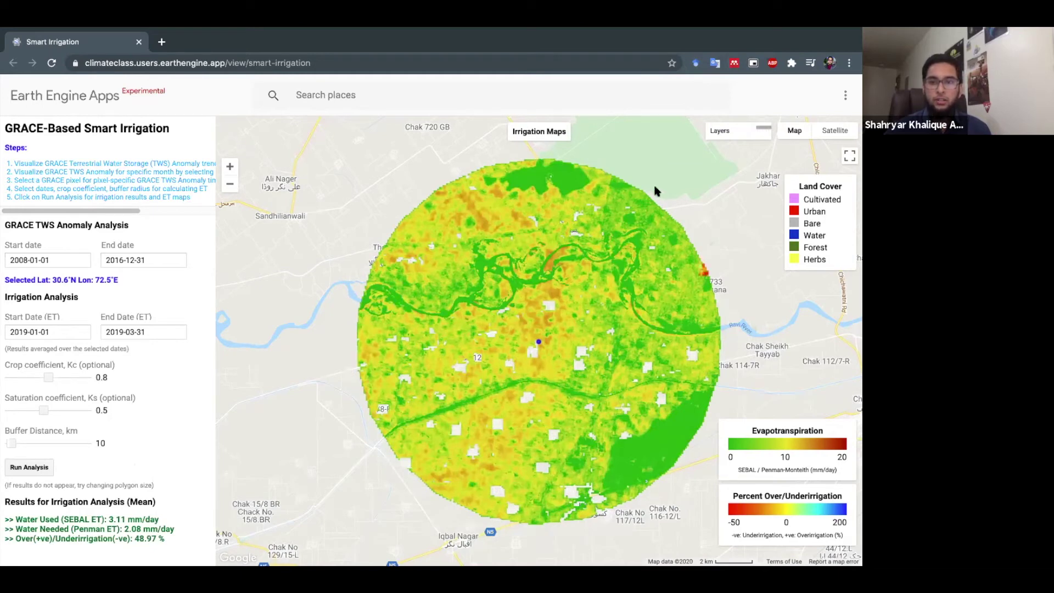
# Step: Examine the irrigation result maps by hiding the Over Irrigation layer and the SEBAL ET layer to expose Penman ET
pyautogui.moveTo(702, 132)
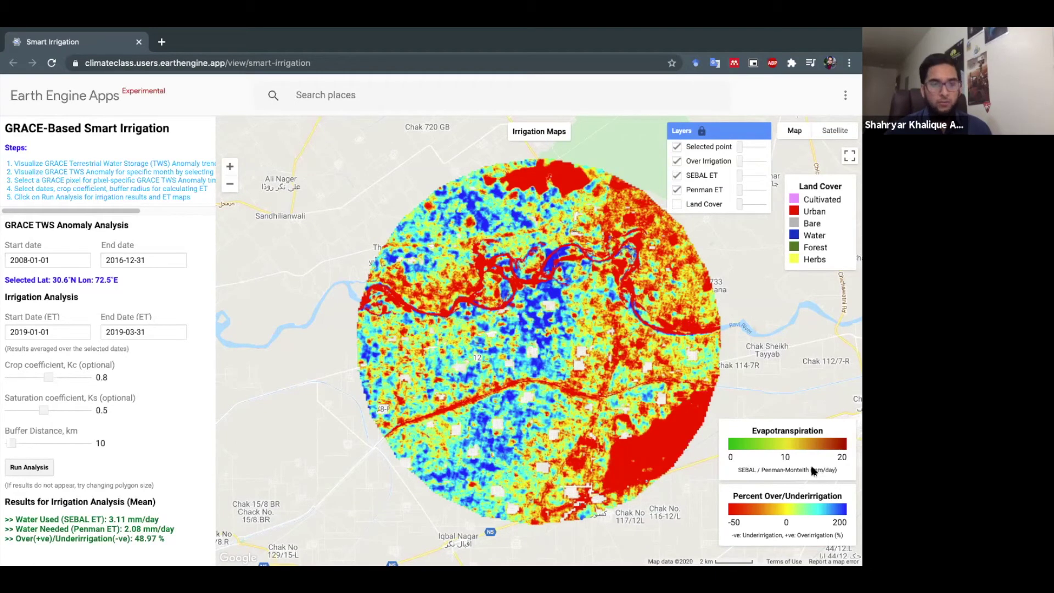
pyautogui.click(678, 148)
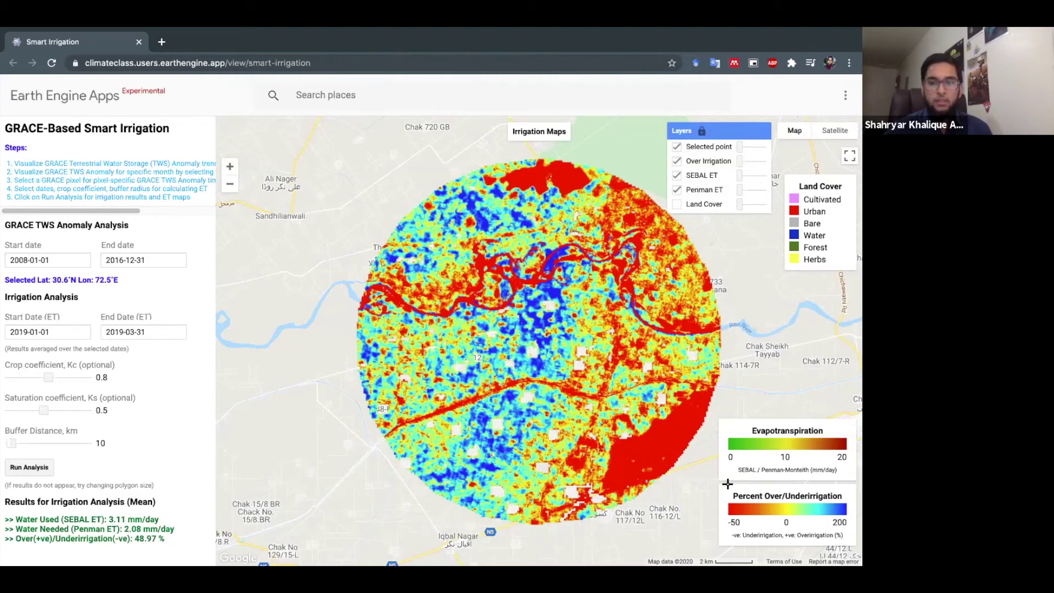
pyautogui.click(676, 161)
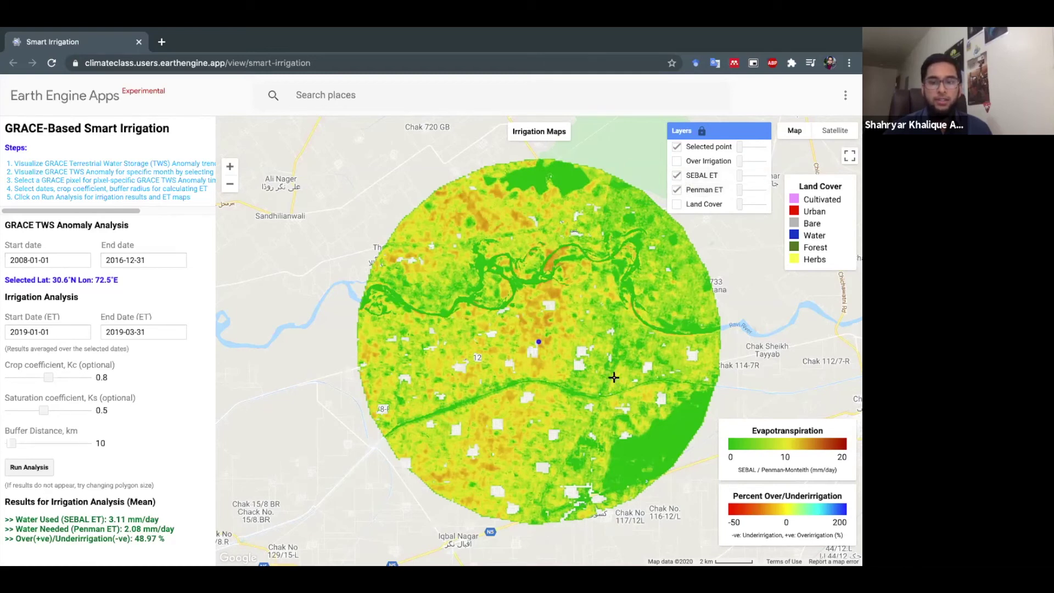
pyautogui.click(677, 175)
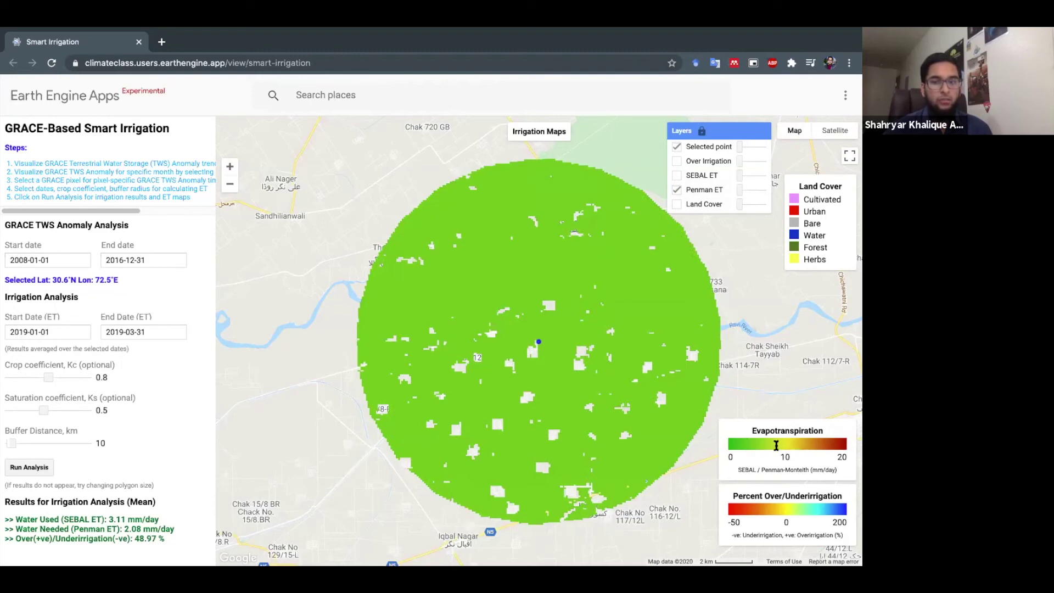
# Step: Show the Land Cover layer and toggle Penman ET off and on to compare land cover within the buffer
pyautogui.click(677, 204)
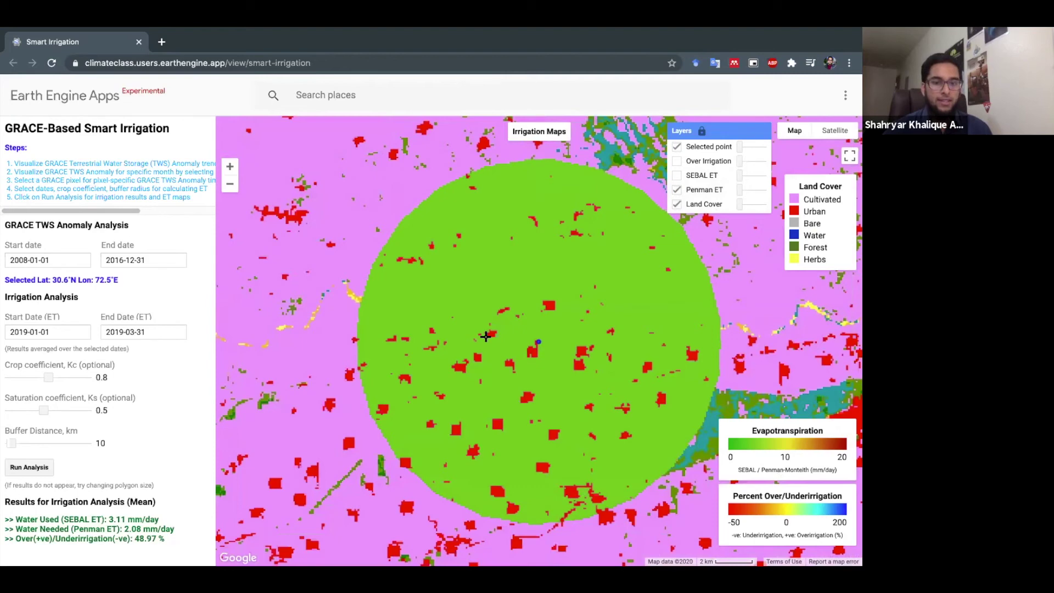
pyautogui.click(677, 190)
pyautogui.click(677, 190)
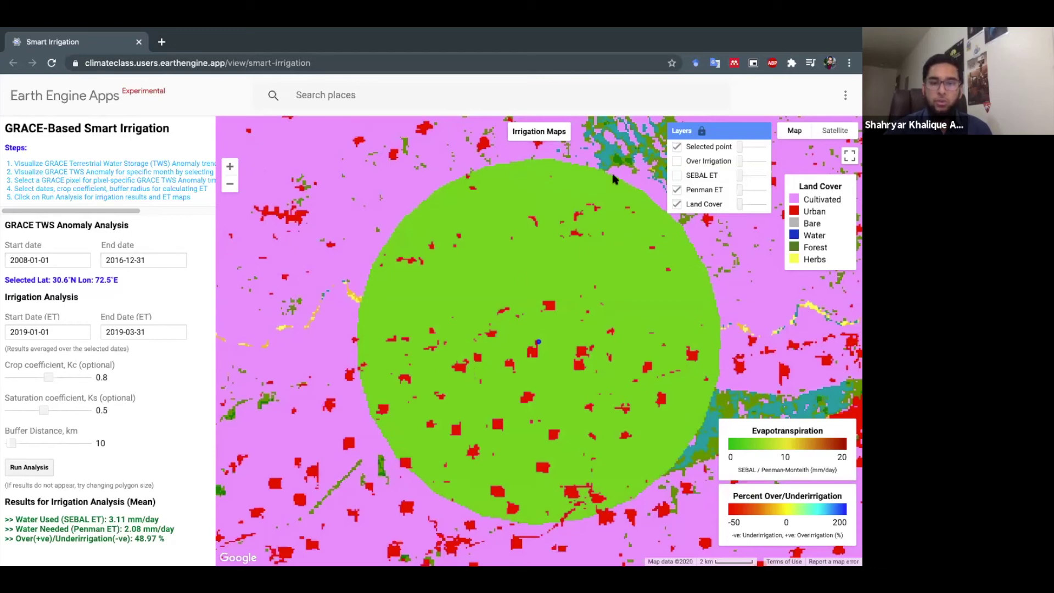
pyautogui.click(36, 332)
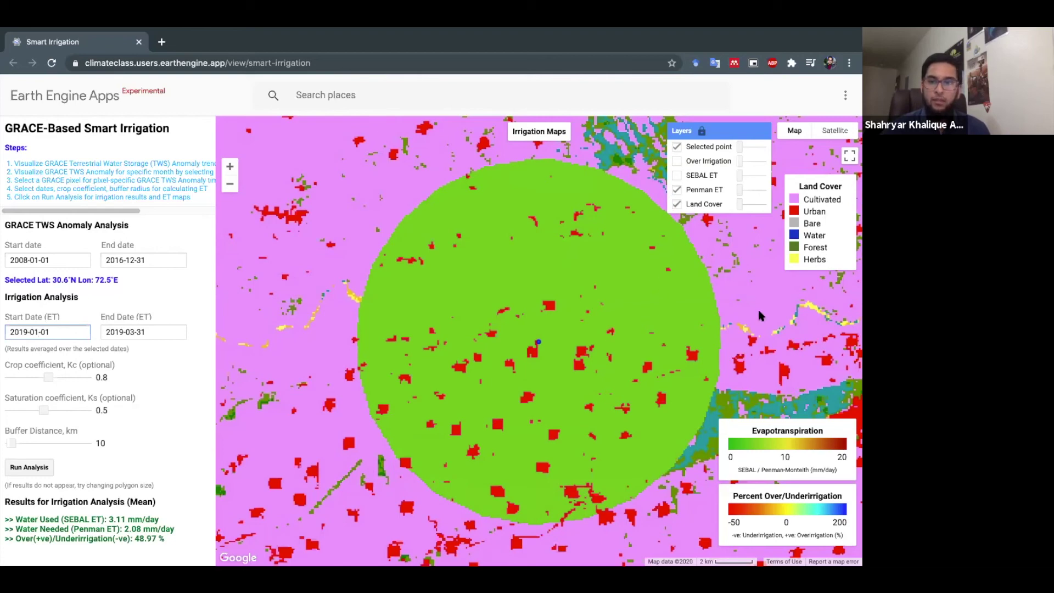
# Step: Show SEBAL ET with Land Cover hidden and switch the base map to satellite imagery
pyautogui.click(675, 174)
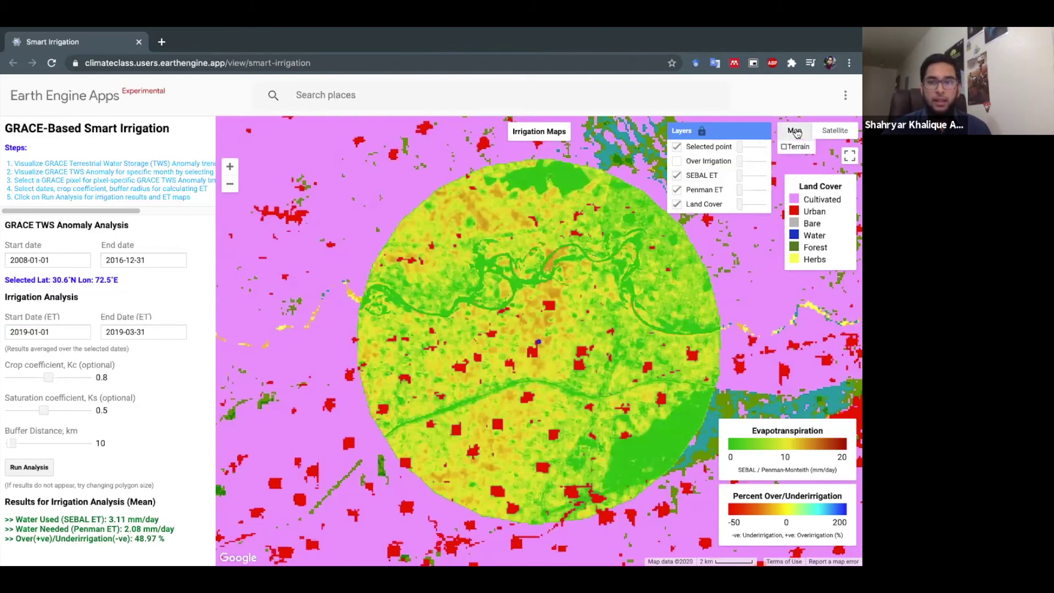
pyautogui.click(676, 204)
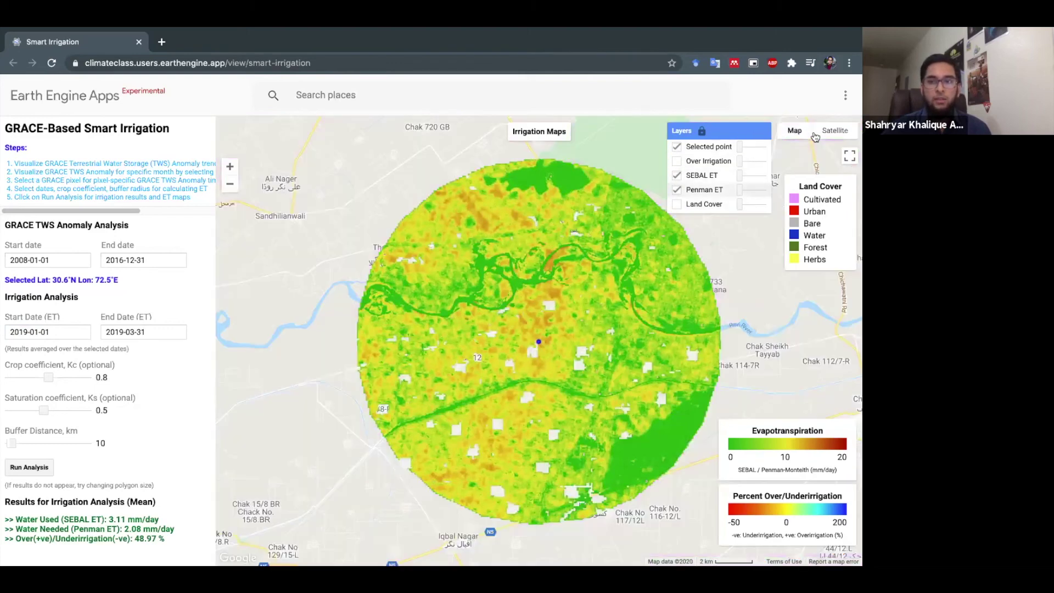
pyautogui.moveTo(822, 134)
pyautogui.click(821, 133)
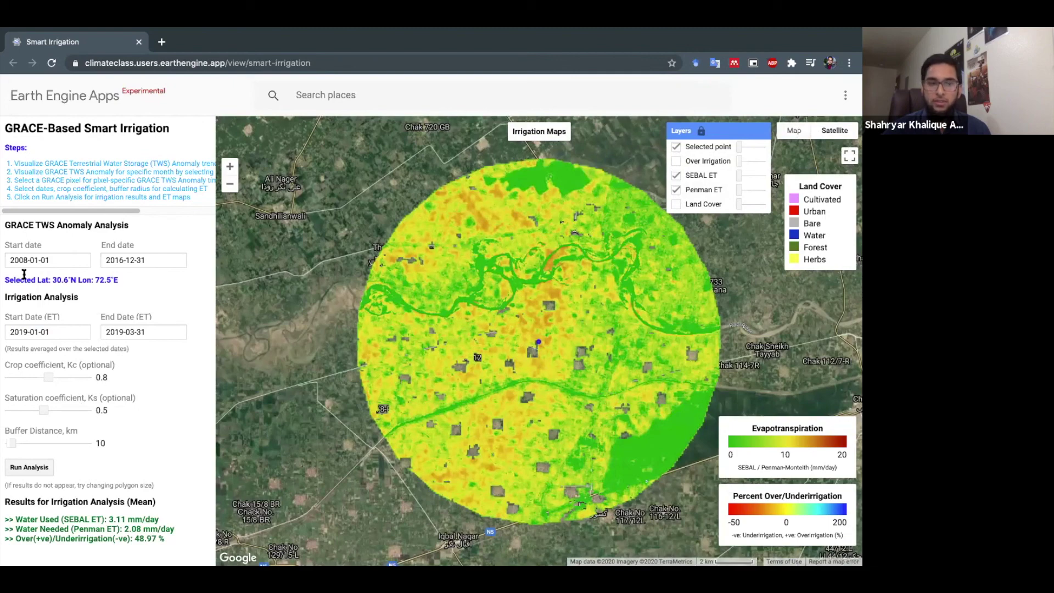
# Step: Set the start date of the GRACE TWS anomaly analysis to 2006-01-01 and examine the updated trend map around Punjab
pyautogui.click(25, 258)
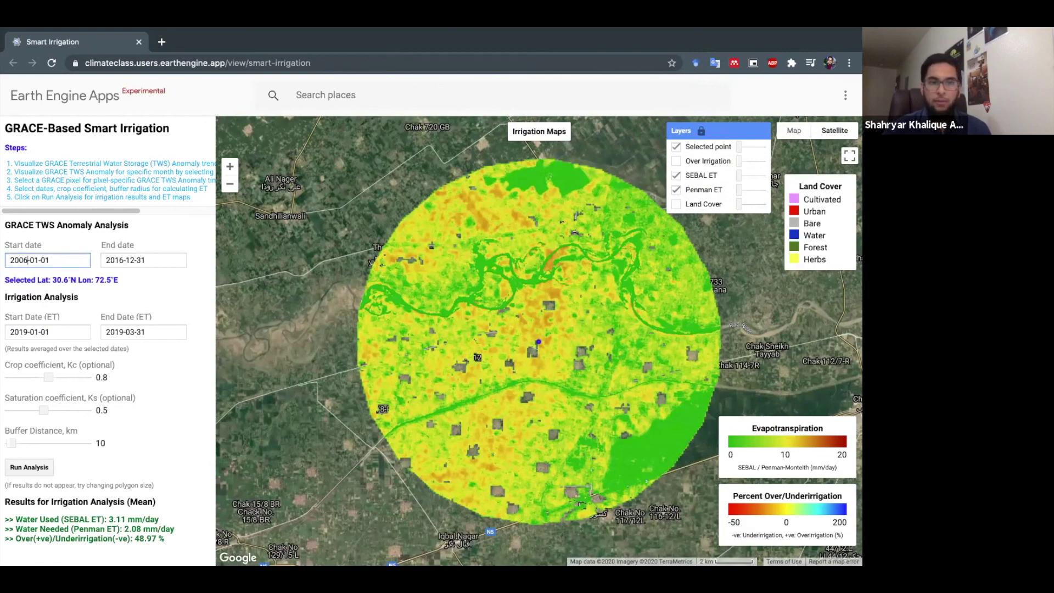
pyautogui.press('Return')
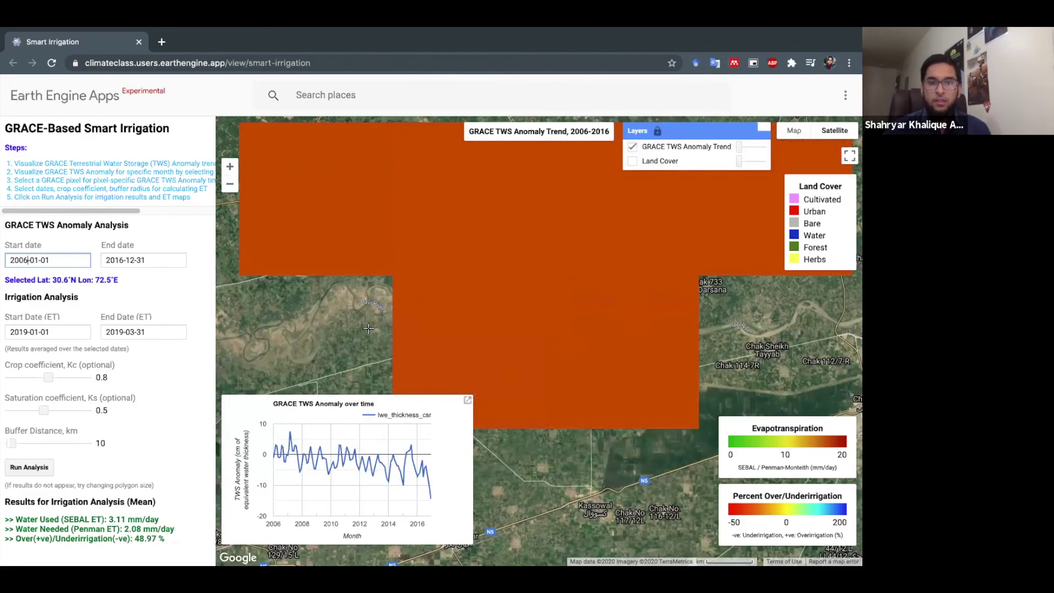
pyautogui.scroll(-3, 368, 328)
pyautogui.scroll(-1, 367, 327)
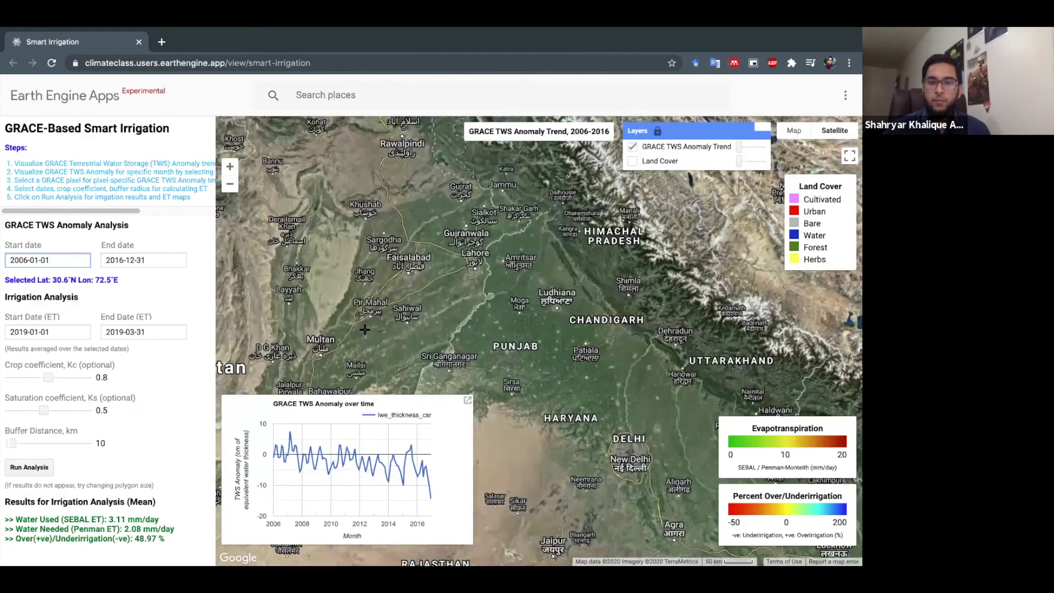
pyautogui.moveTo(483, 324); pyautogui.dragTo(613, 319)
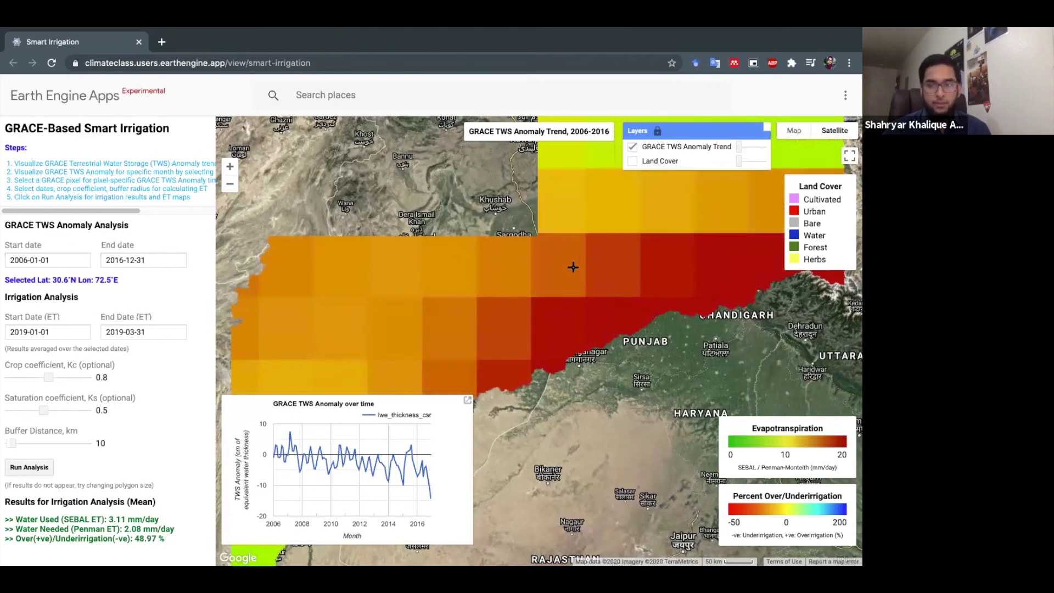
pyautogui.moveTo(433, 258); pyautogui.dragTo(478, 325)
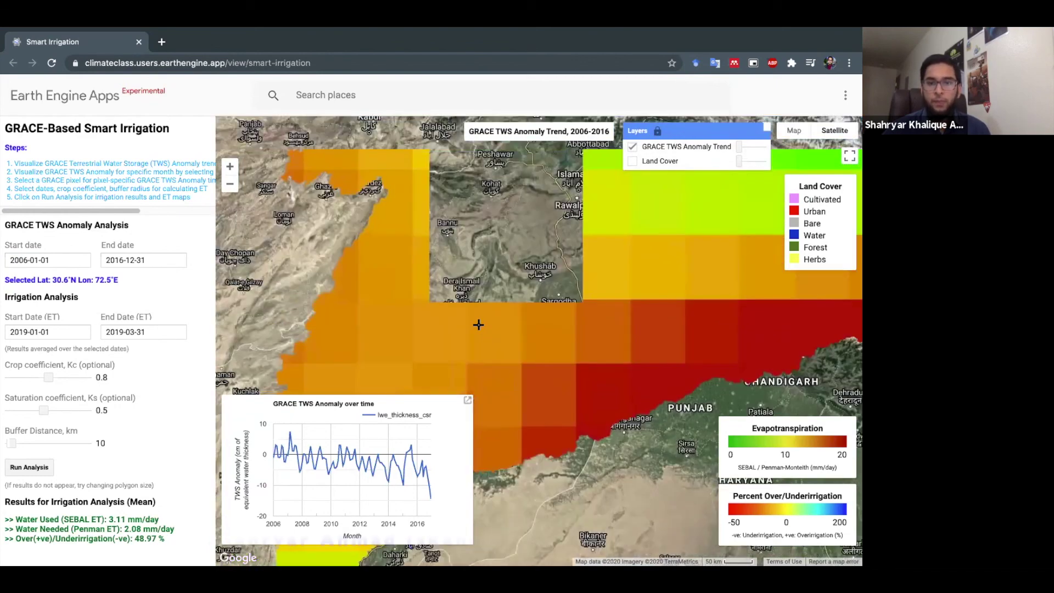